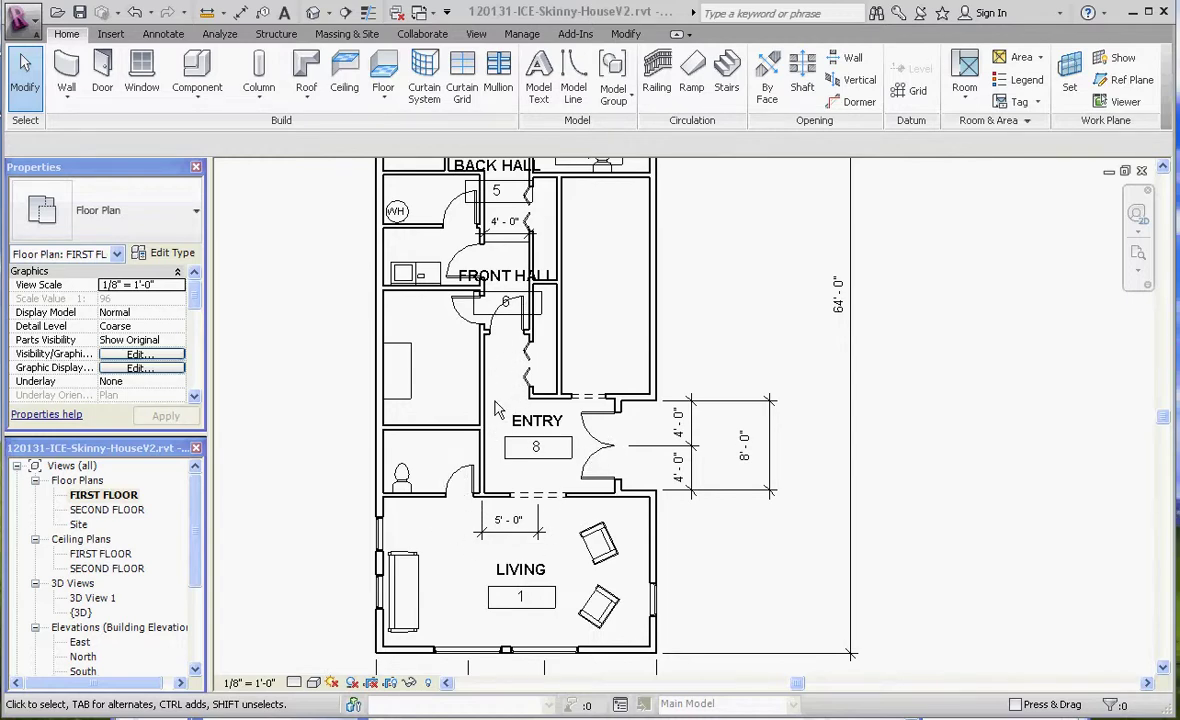
Step: Start a first-floor stair sketch (7" riser, 11" tread) using the Center-ends Arc tool
{"action": "scroll", "coordinate": [500, 450], "scroll_direction": "down", "scroll_amount": 1}
{"action": "scroll", "coordinate": [527, 340], "scroll_direction": "up", "scroll_amount": 4}
{"action": "scroll", "coordinate": [476, 437], "scroll_direction": "down", "scroll_amount": 3}
{"action": "scroll", "coordinate": [474, 449], "scroll_direction": "down", "scroll_amount": 2}
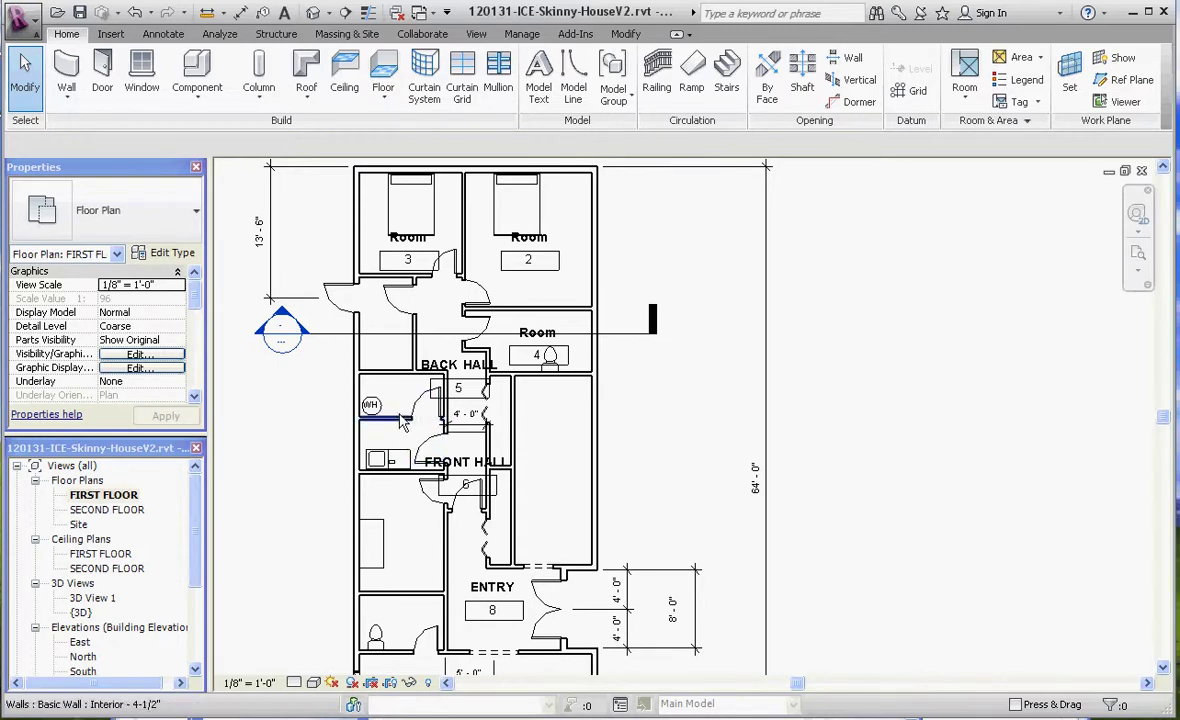
{"action": "scroll", "coordinate": [373, 390], "scroll_direction": "down", "scroll_amount": 3}
{"action": "scroll", "coordinate": [457, 492], "scroll_direction": "up", "scroll_amount": 2}
{"action": "scroll", "coordinate": [457, 492], "scroll_direction": "up", "scroll_amount": 3}
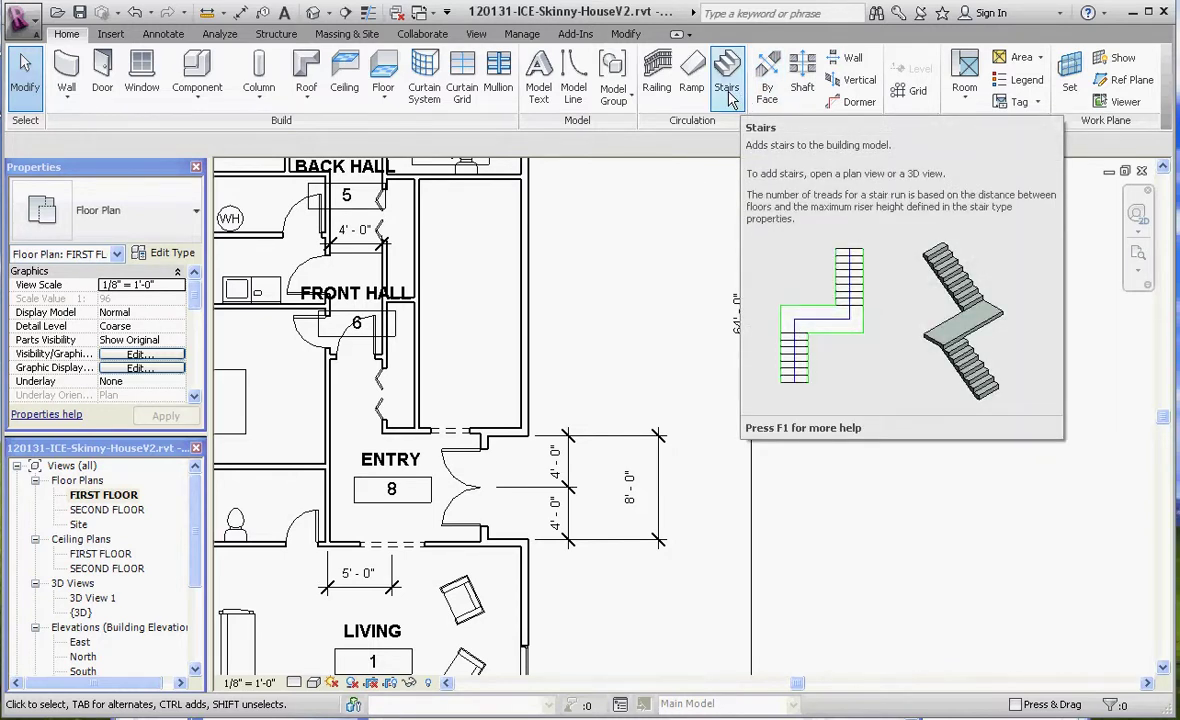
{"action": "left_click", "coordinate": [727, 90]}
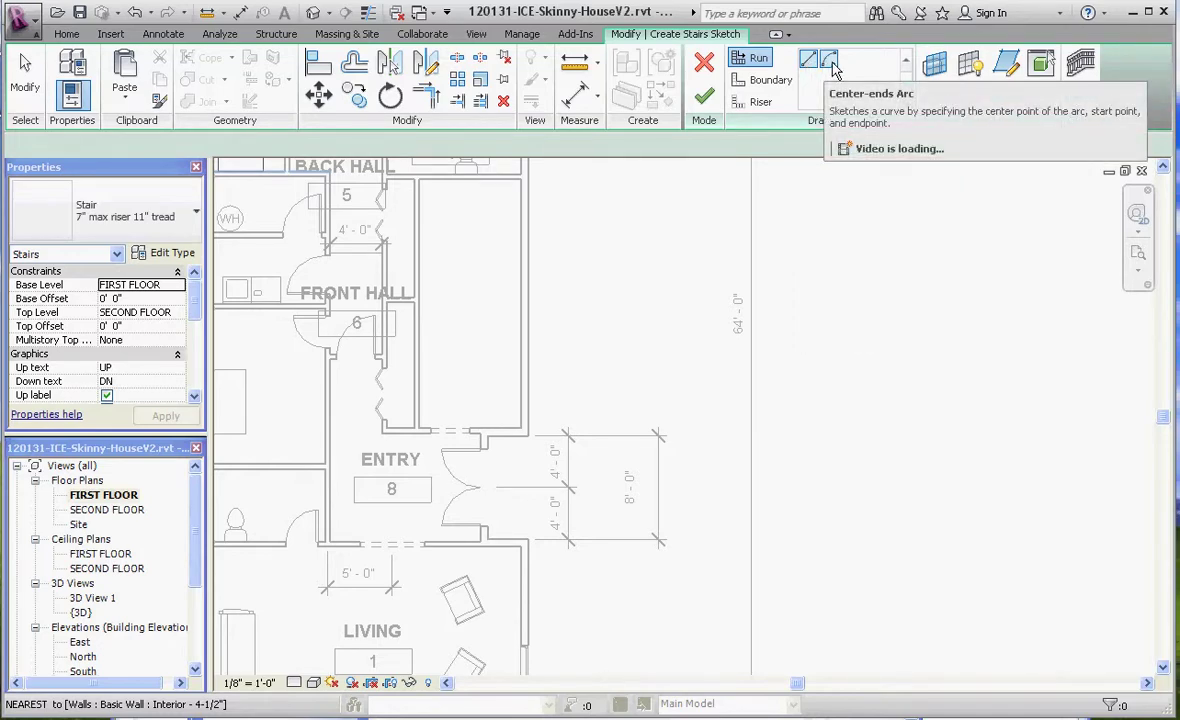
{"action": "left_click", "coordinate": [830, 62]}
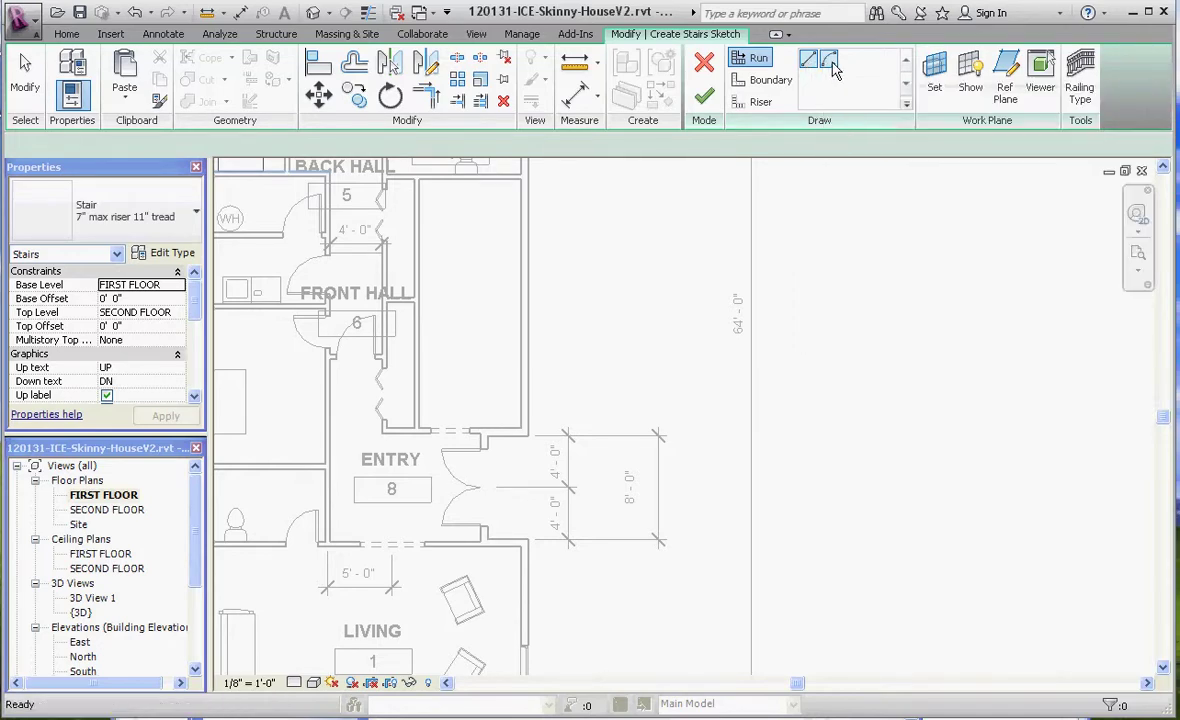
Step: Draw a 7-riser curved run centred at the wall intersection, then place the second arc's centre
{"action": "left_click", "coordinate": [487, 302]}
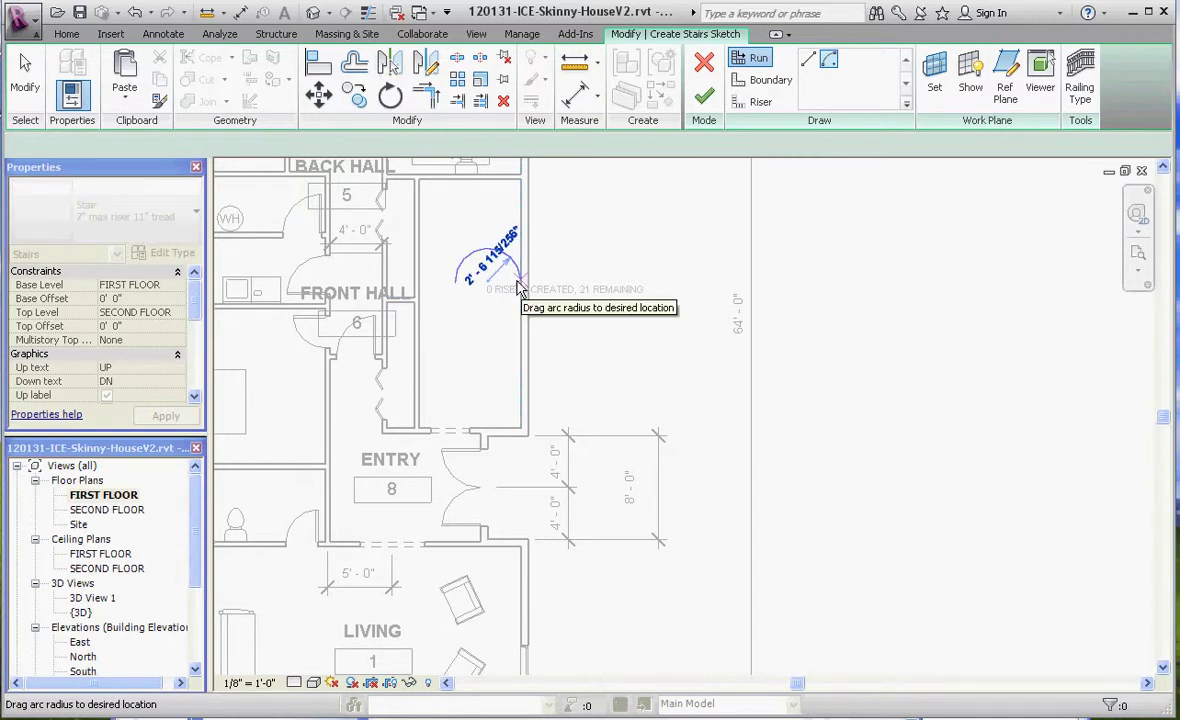
{"action": "left_click", "coordinate": [433, 289]}
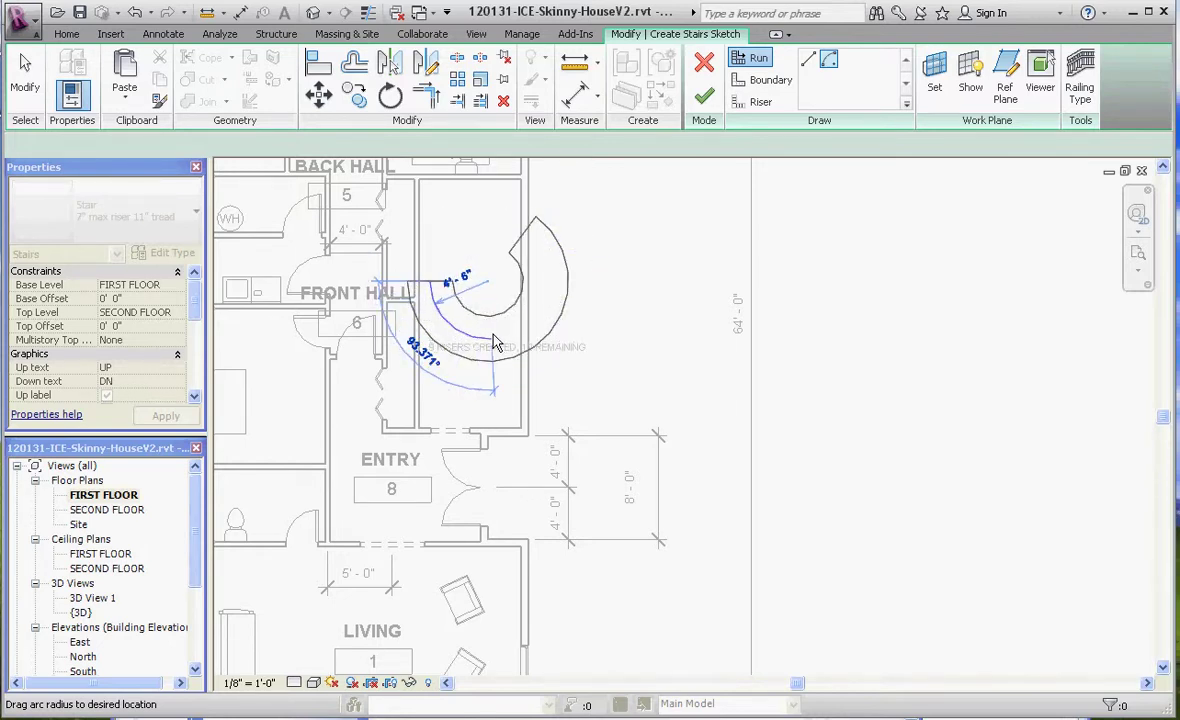
{"action": "left_click", "coordinate": [476, 343]}
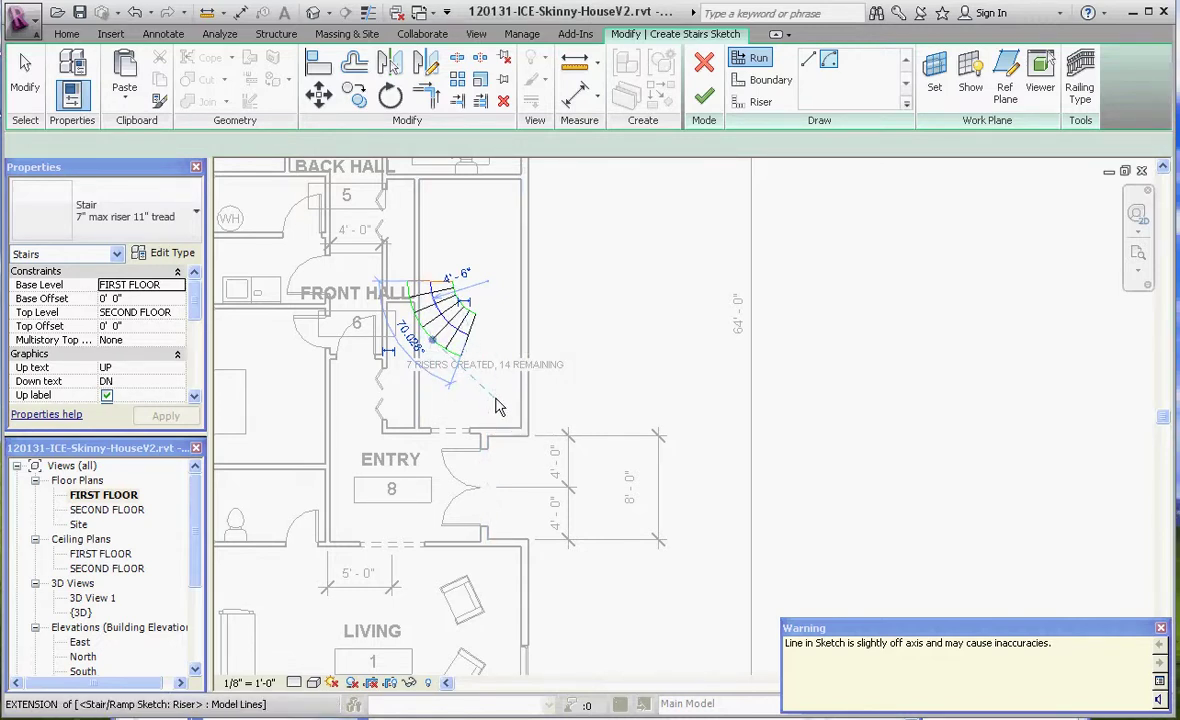
{"action": "left_click", "coordinate": [500, 407]}
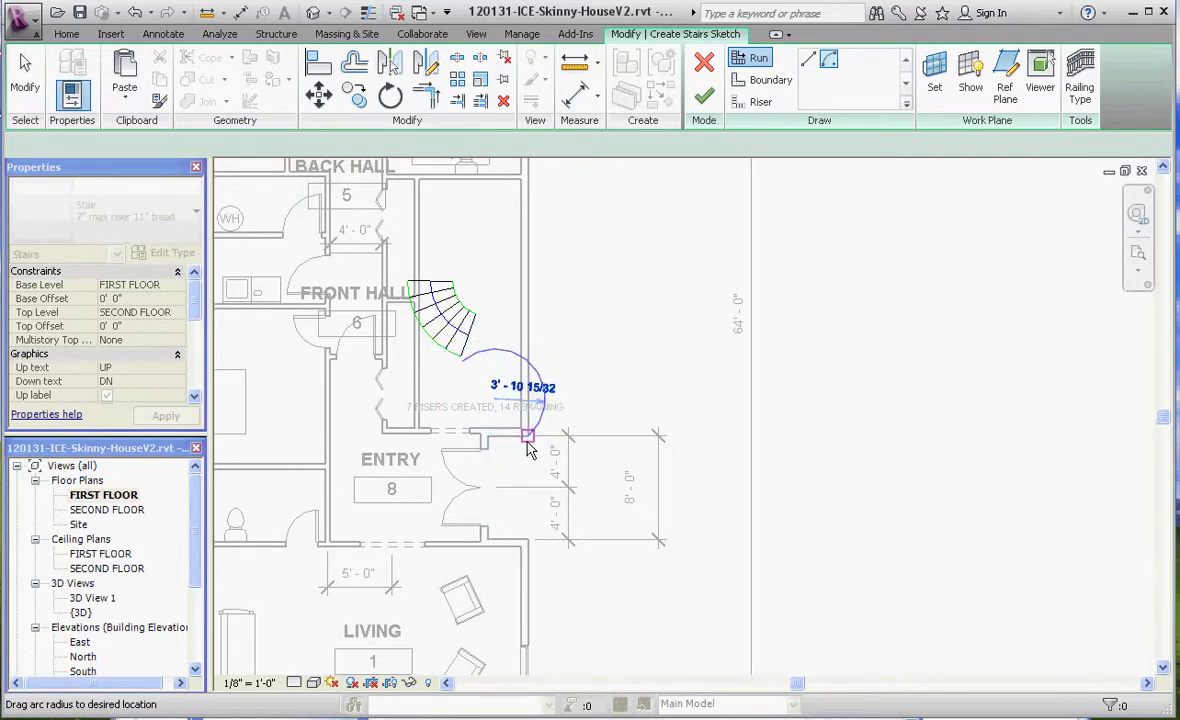
Step: Sweep a second 4'-0" radius run toward the Entry, using the remaining 14 risers
{"action": "scroll", "coordinate": [531, 431], "scroll_direction": "up", "scroll_amount": 3}
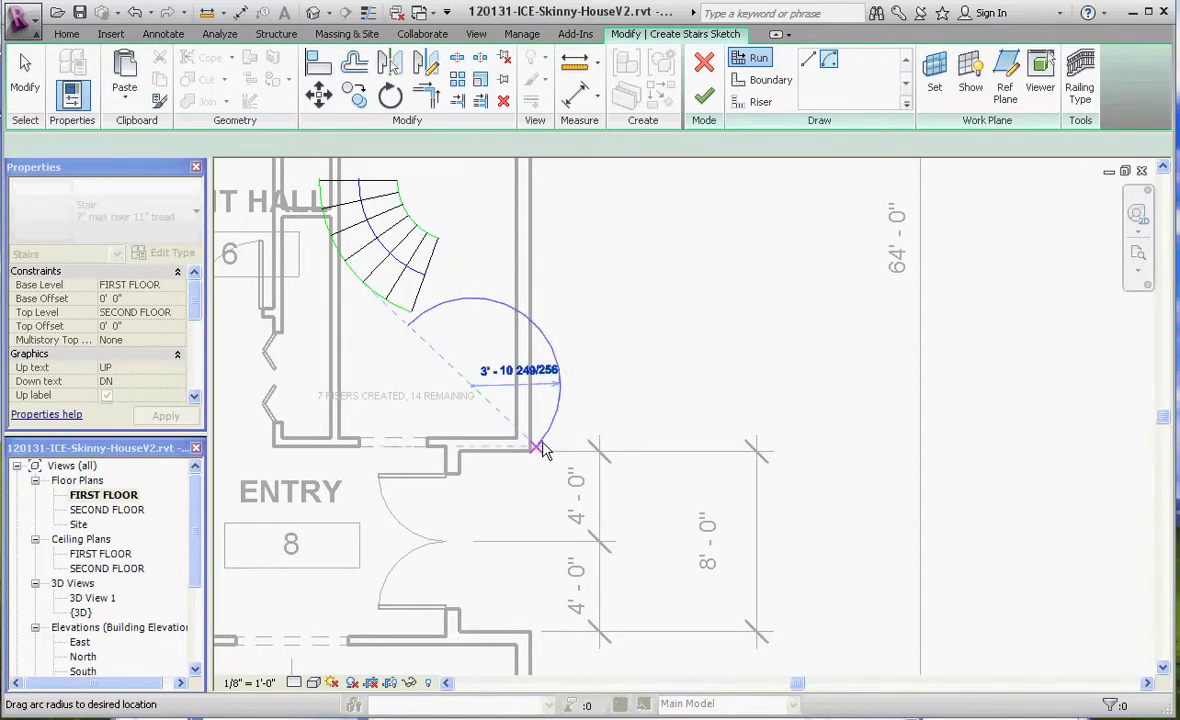
{"action": "left_click", "coordinate": [566, 396]}
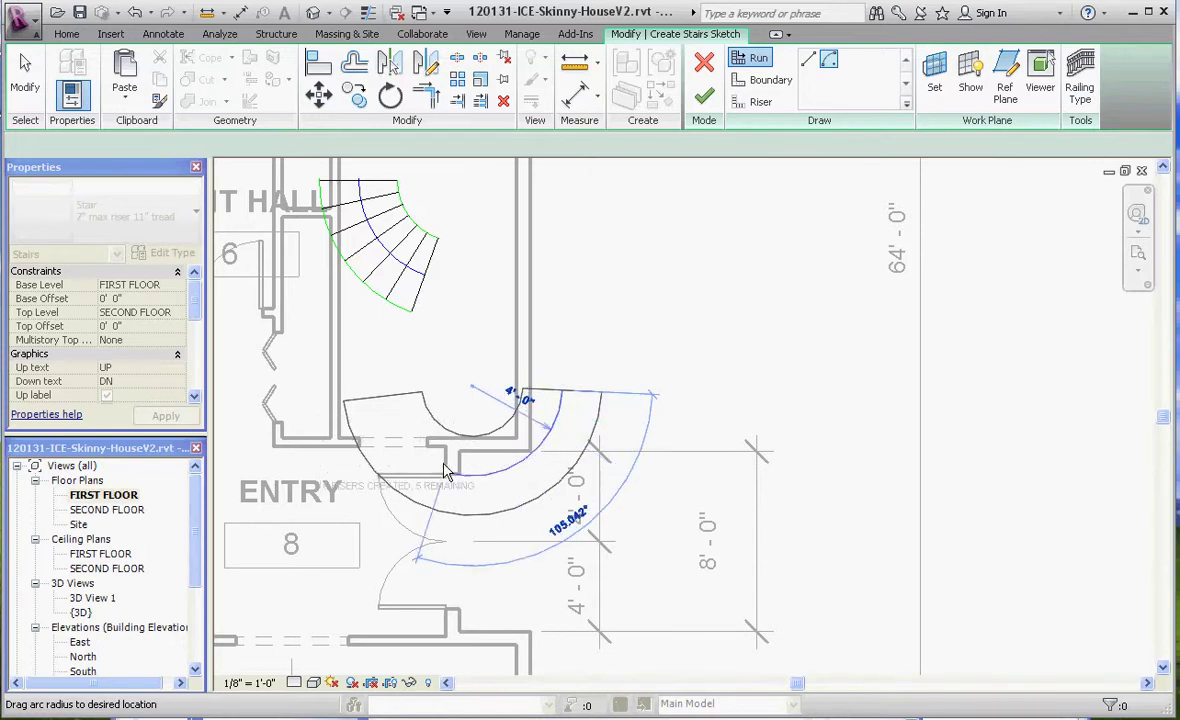
{"action": "left_click", "coordinate": [369, 402]}
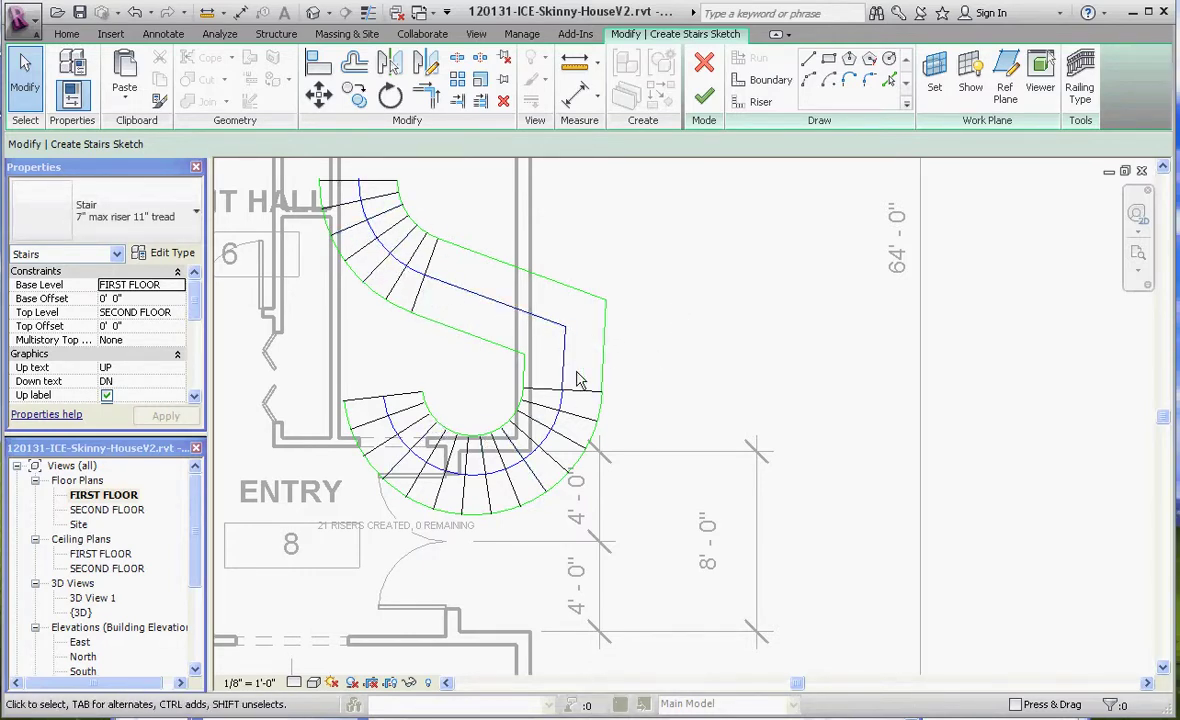
{"action": "scroll", "coordinate": [567, 417], "scroll_direction": "down", "scroll_amount": 4}
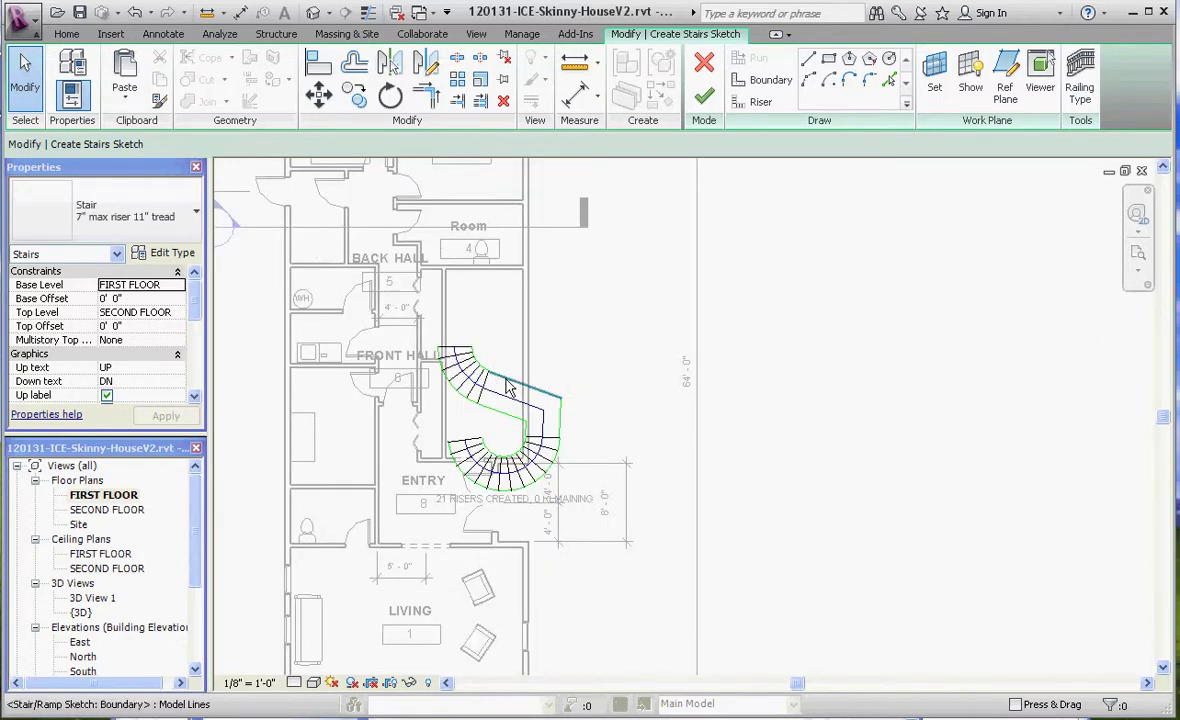
Step: Cancel the two-run stair sketch and confirm discarding it
{"action": "left_click", "coordinate": [540, 400]}
{"action": "left_click", "coordinate": [593, 321]}
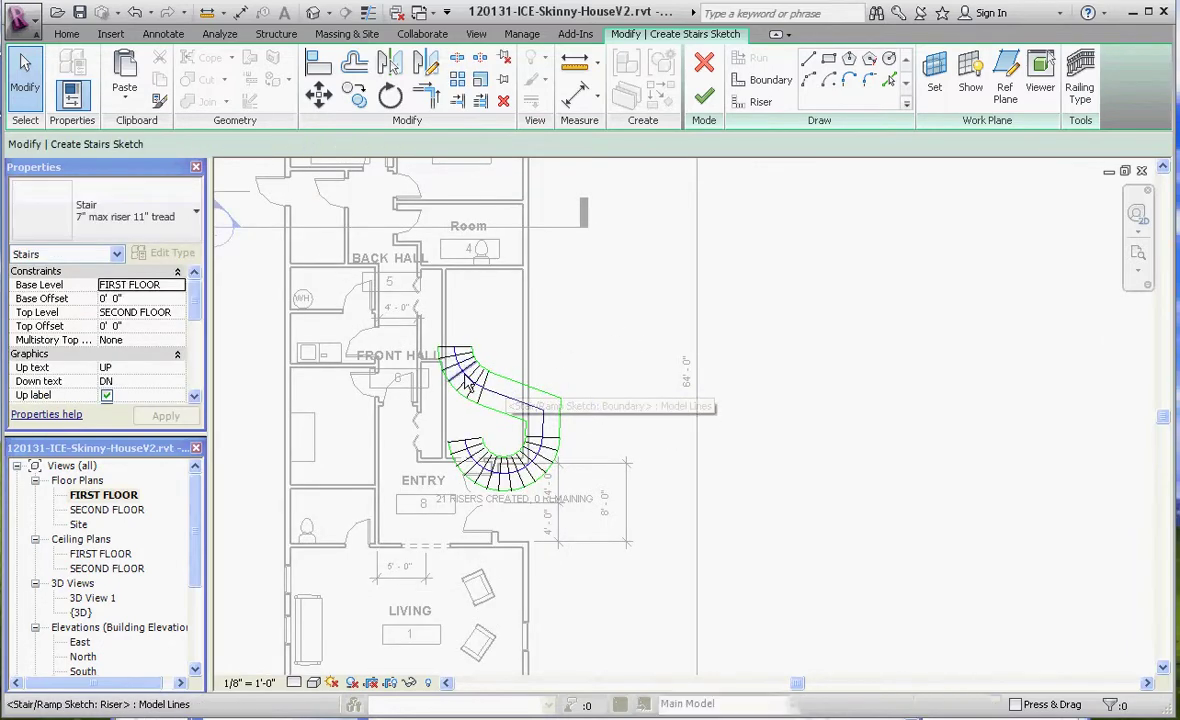
{"action": "left_click", "coordinate": [704, 62]}
{"action": "left_click", "coordinate": [634, 437]}
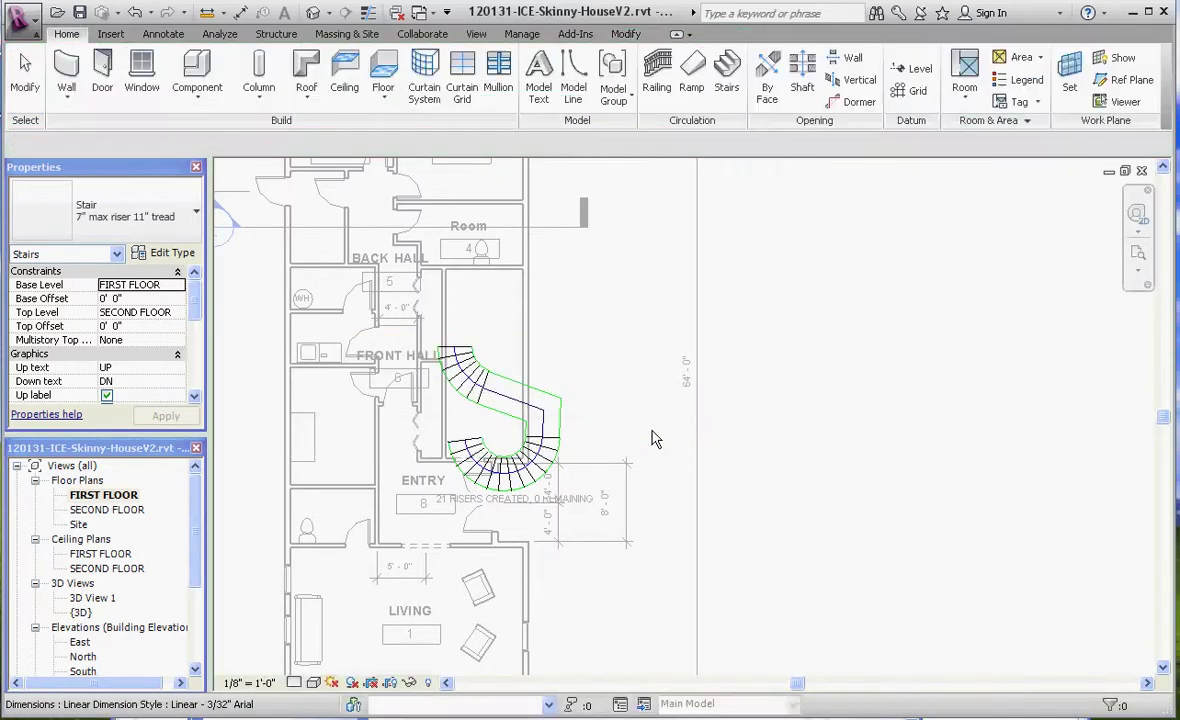
Step: Sketch one Center-ends Arc spiral run of all 21 risers in the room beside Front Hall
{"action": "scroll", "coordinate": [531, 550], "scroll_direction": "up", "scroll_amount": 2}
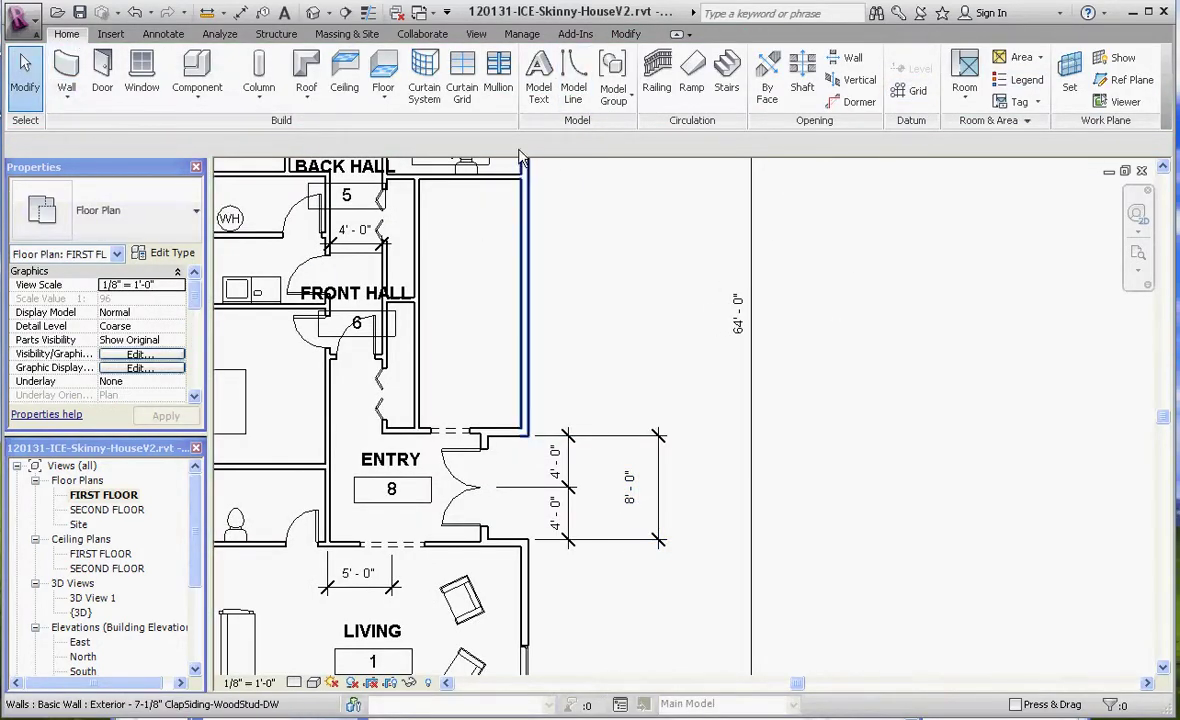
{"action": "left_click", "coordinate": [727, 85]}
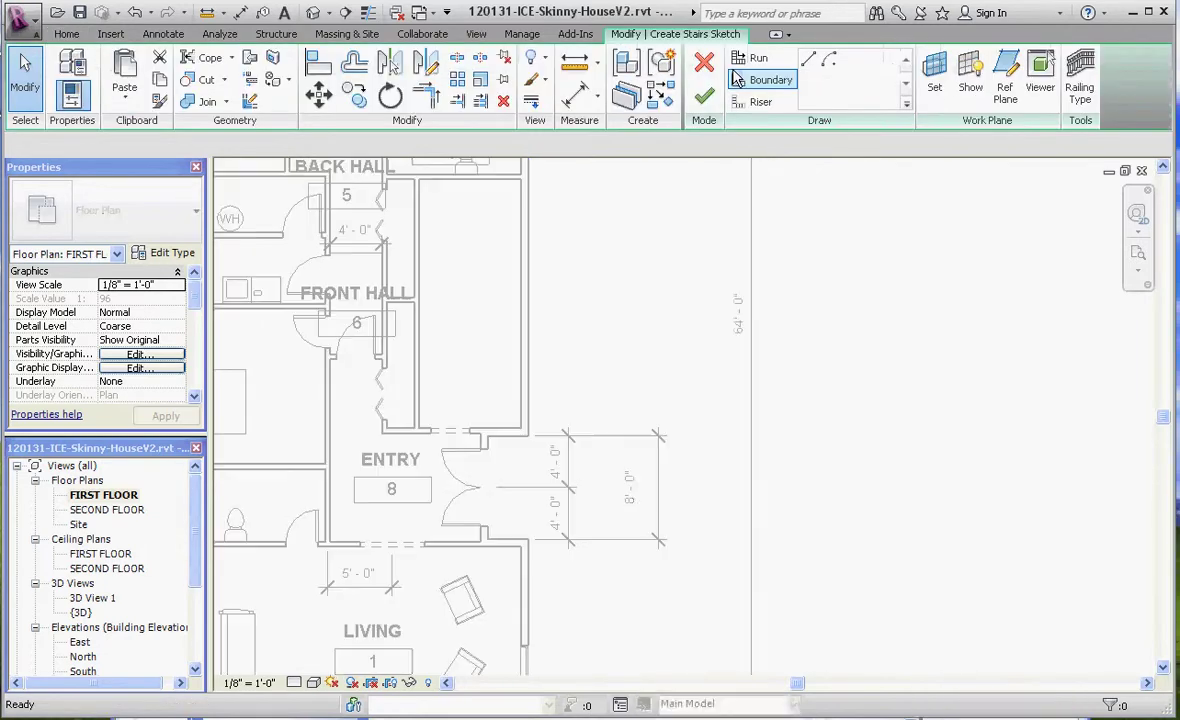
{"action": "left_click", "coordinate": [833, 66]}
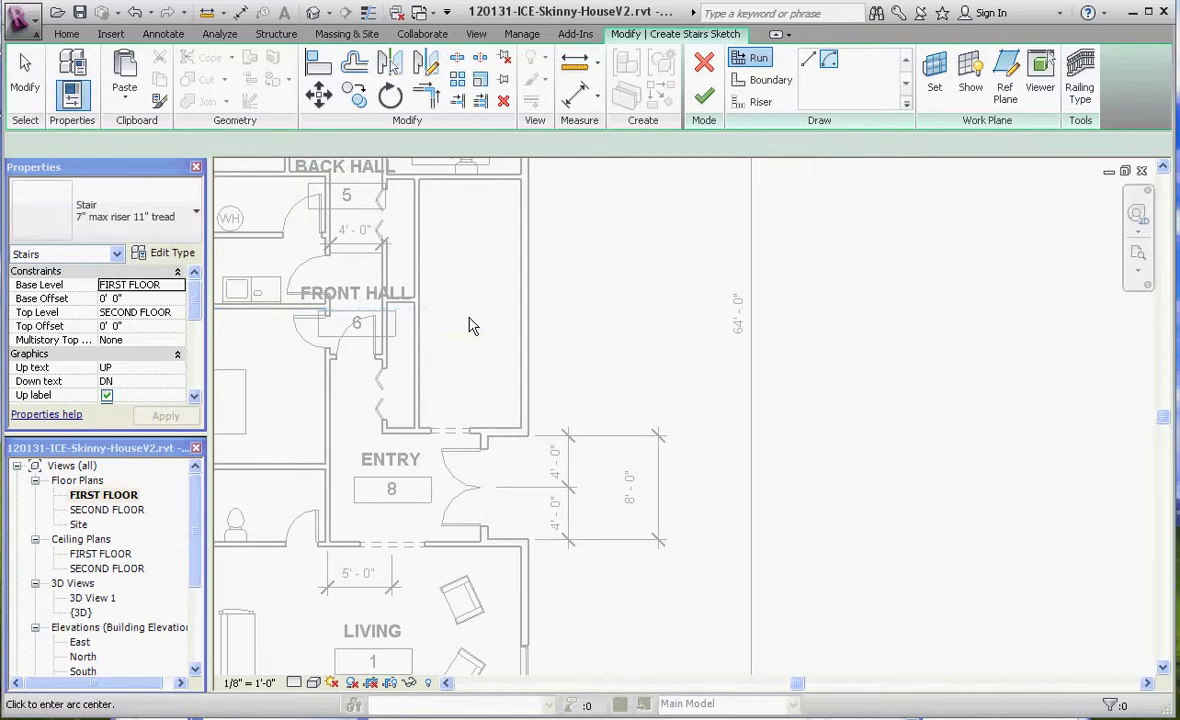
{"action": "left_click", "coordinate": [476, 267]}
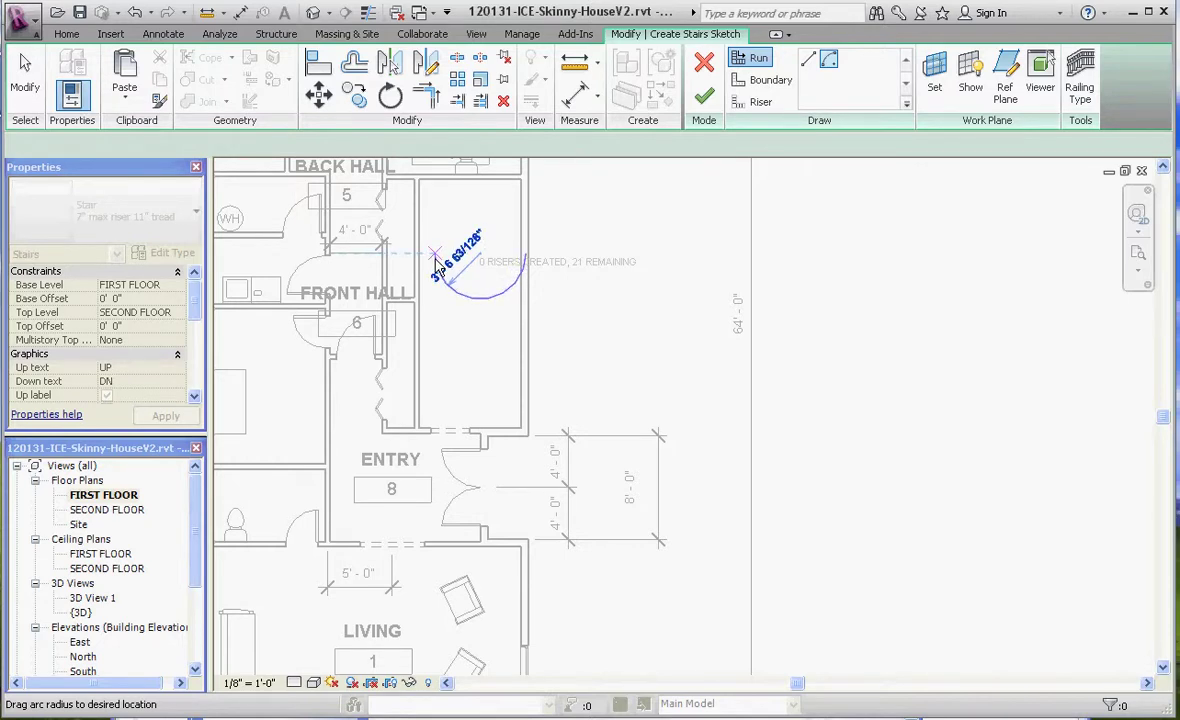
{"action": "left_click", "coordinate": [433, 252]}
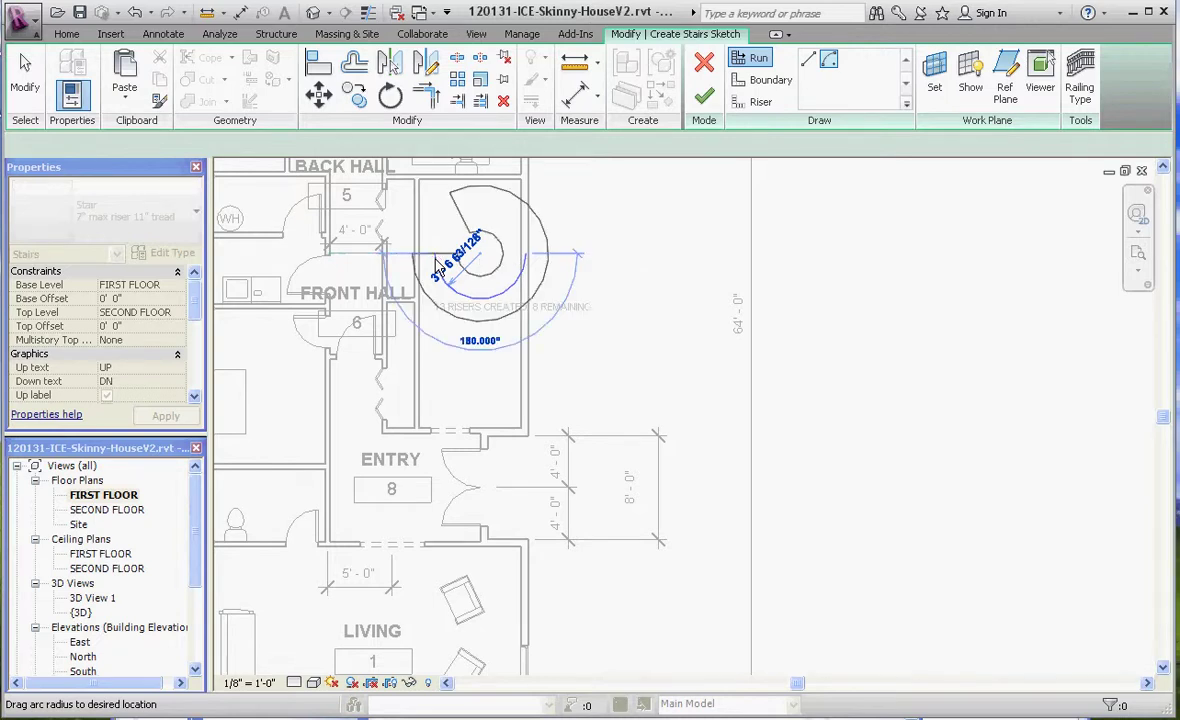
{"action": "left_click", "coordinate": [440, 200]}
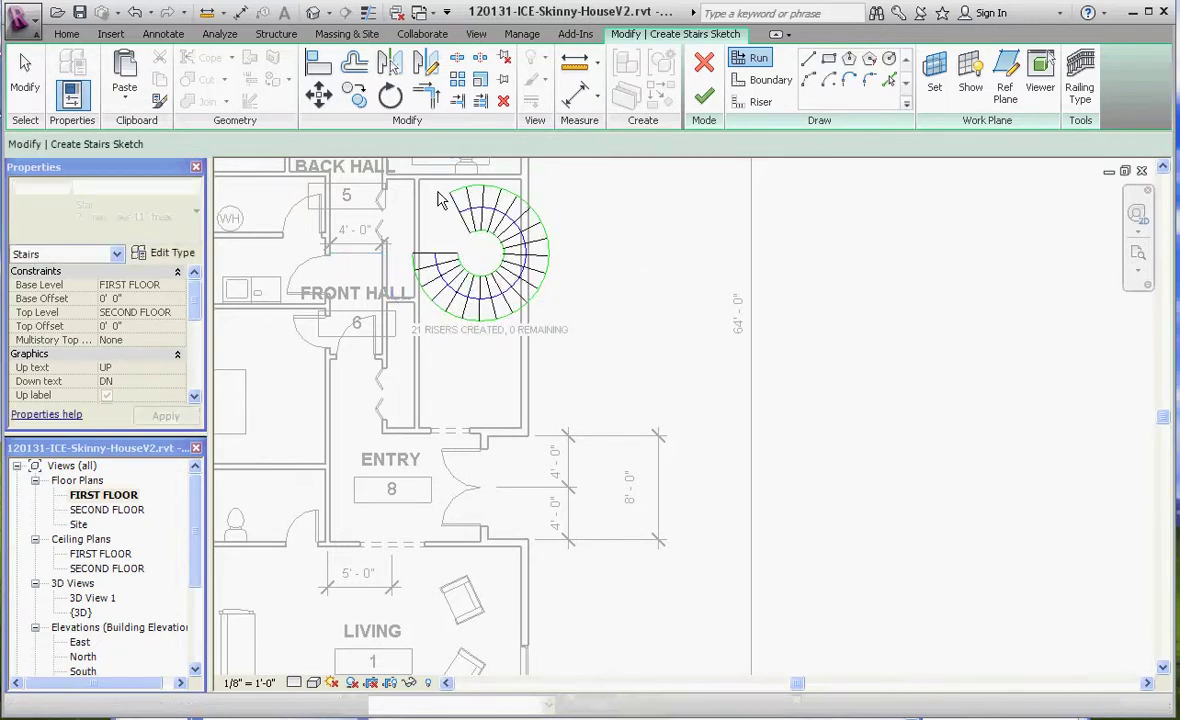
Step: Finish the sketch to create the 21-riser spiral stair, then deselect it
{"action": "left_click", "coordinate": [703, 100]}
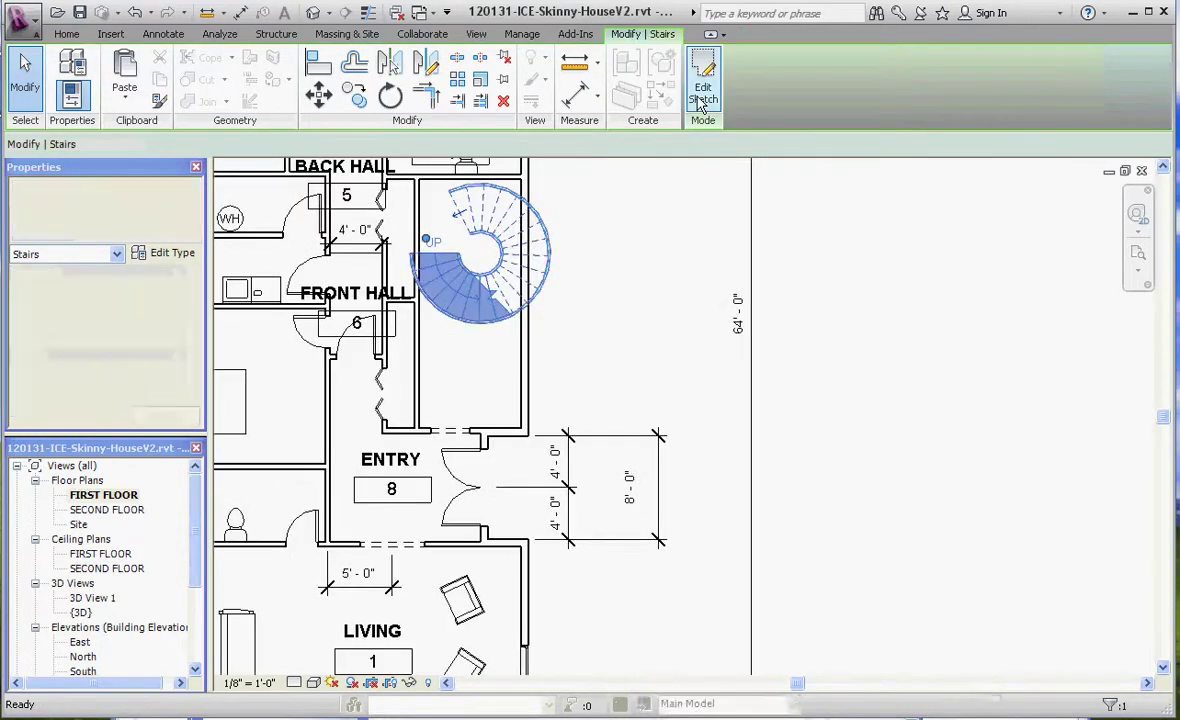
{"action": "left_click", "coordinate": [606, 298]}
{"action": "scroll", "coordinate": [511, 404], "scroll_direction": "down", "scroll_amount": 3}
{"action": "scroll", "coordinate": [560, 390], "scroll_direction": "up", "scroll_amount": 3}
{"action": "scroll", "coordinate": [560, 390], "scroll_direction": "down", "scroll_amount": 2}
{"action": "scroll", "coordinate": [430, 410], "scroll_direction": "up", "scroll_amount": 2}
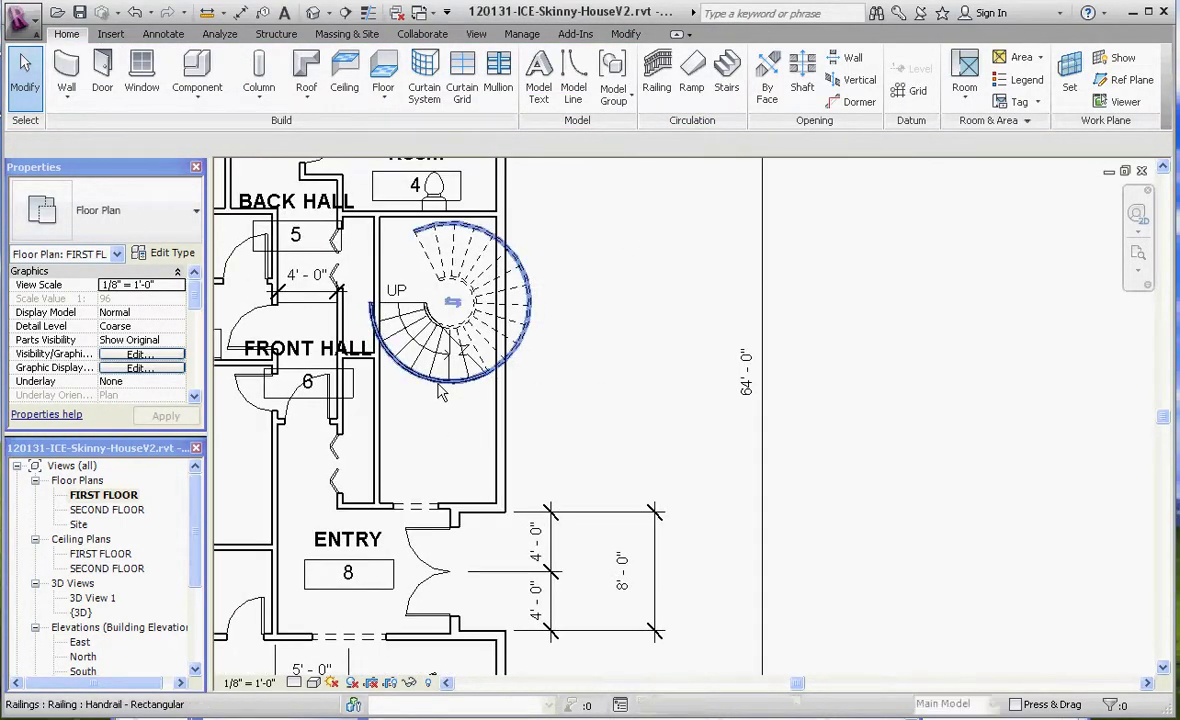
Step: Select the Handrail - Rectangular railing, stop its slow regeneration, and dismiss the Cancelled error
{"action": "left_click", "coordinate": [444, 391]}
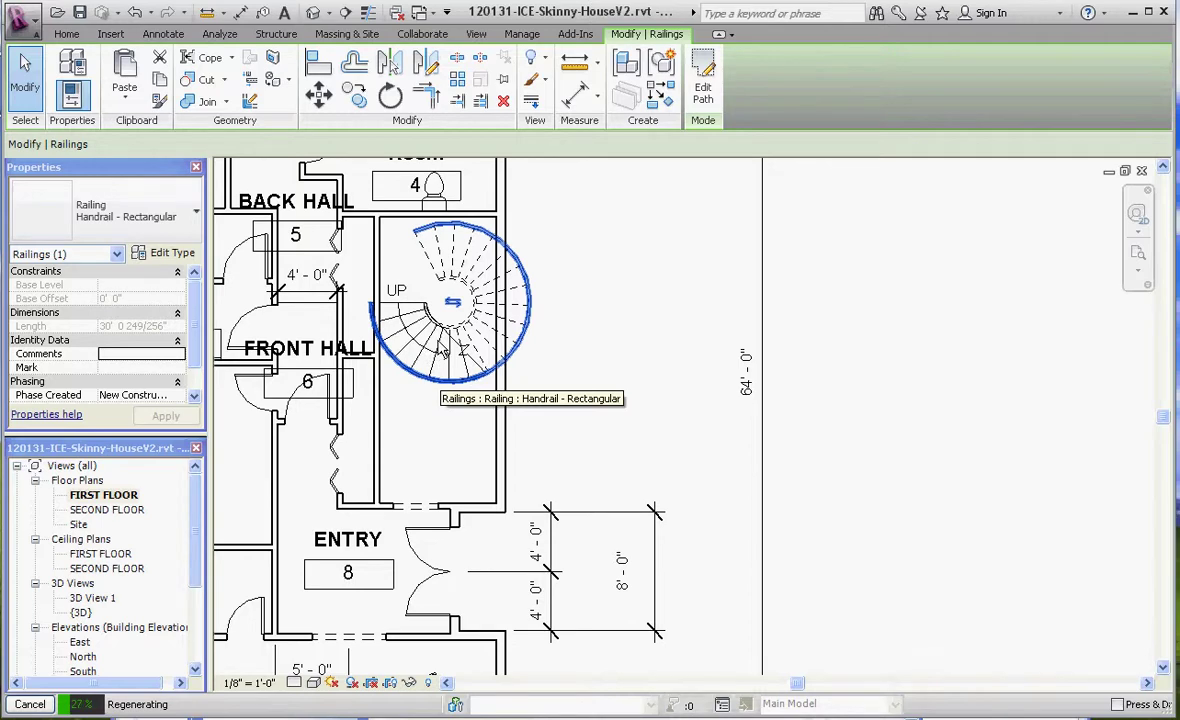
{"action": "key", "text": "Escape"}
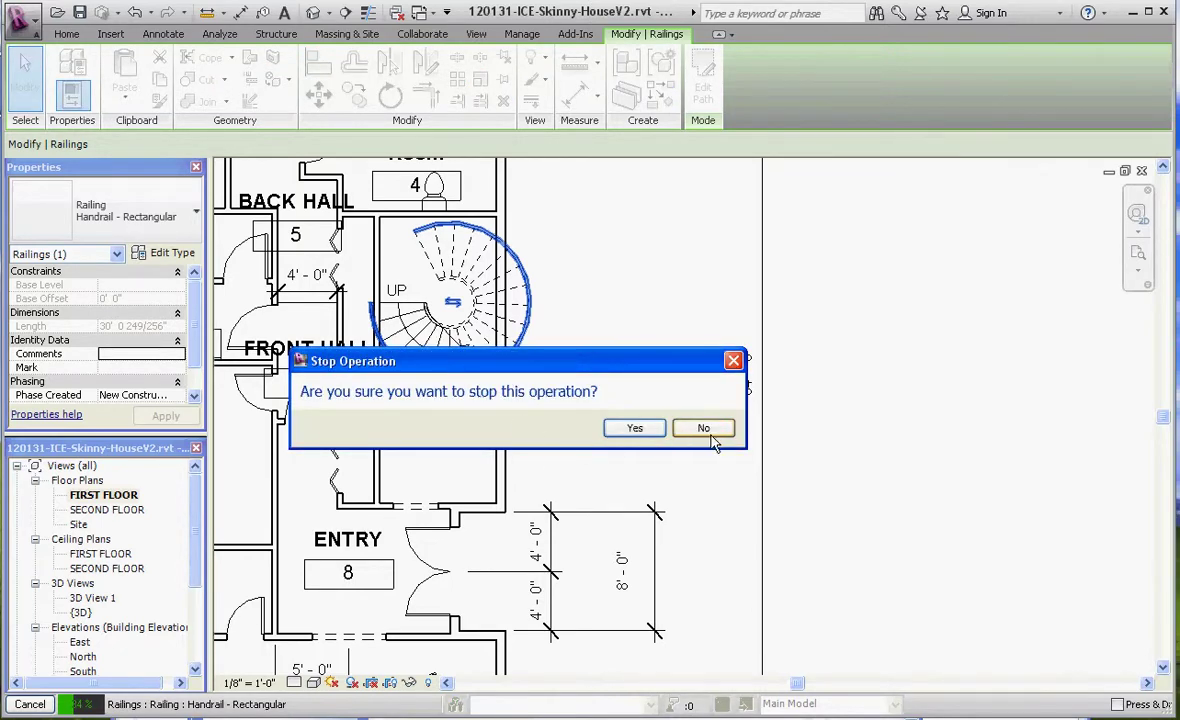
{"action": "left_click", "coordinate": [634, 428]}
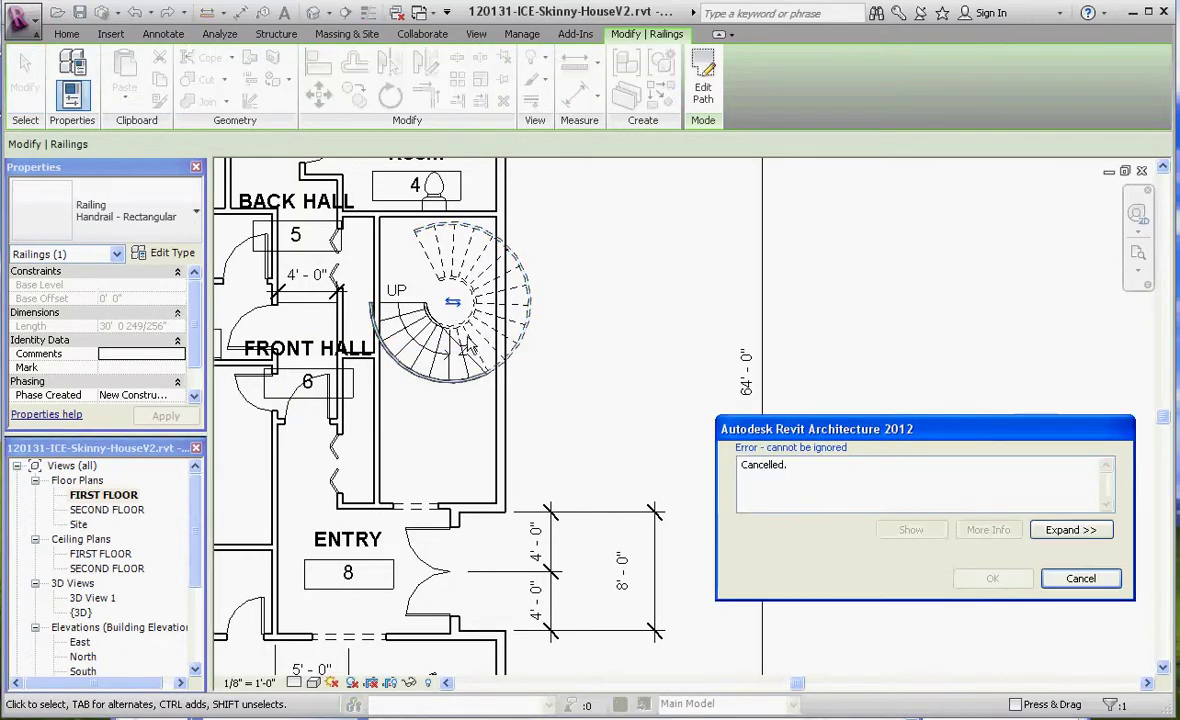
{"action": "left_click", "coordinate": [1081, 579]}
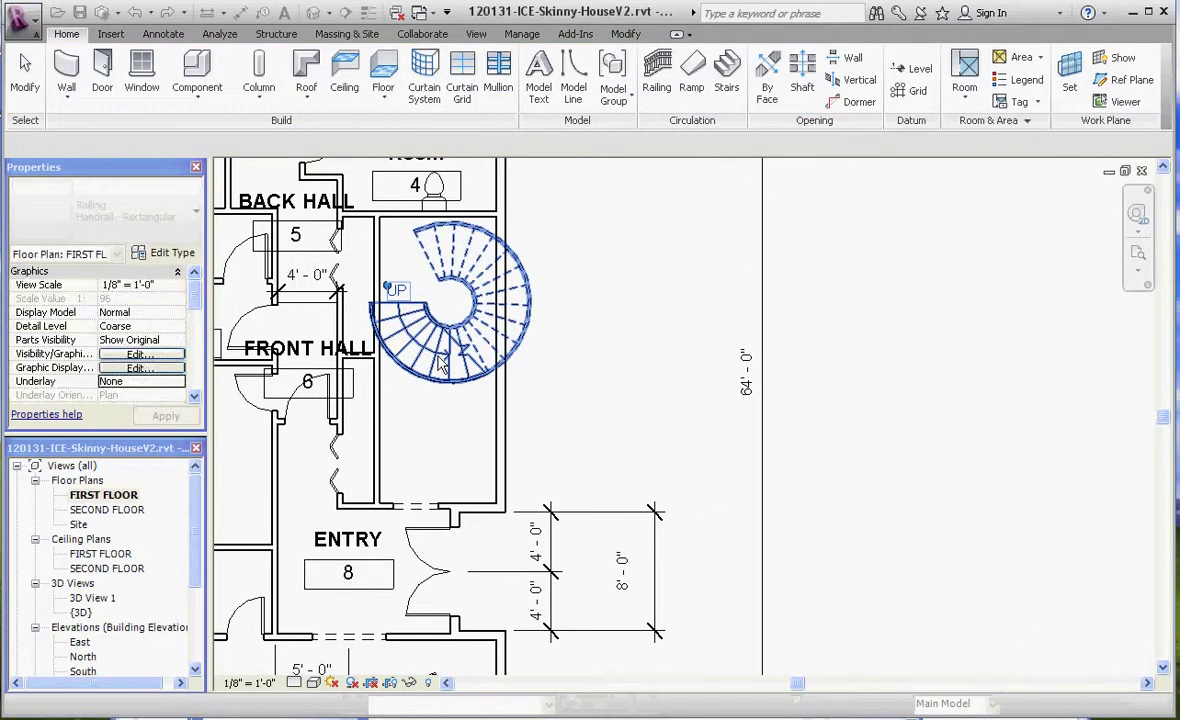
Step: Select the spiral stair in the floor plan to bring up Modify | Stairs
{"action": "left_click", "coordinate": [440, 362]}
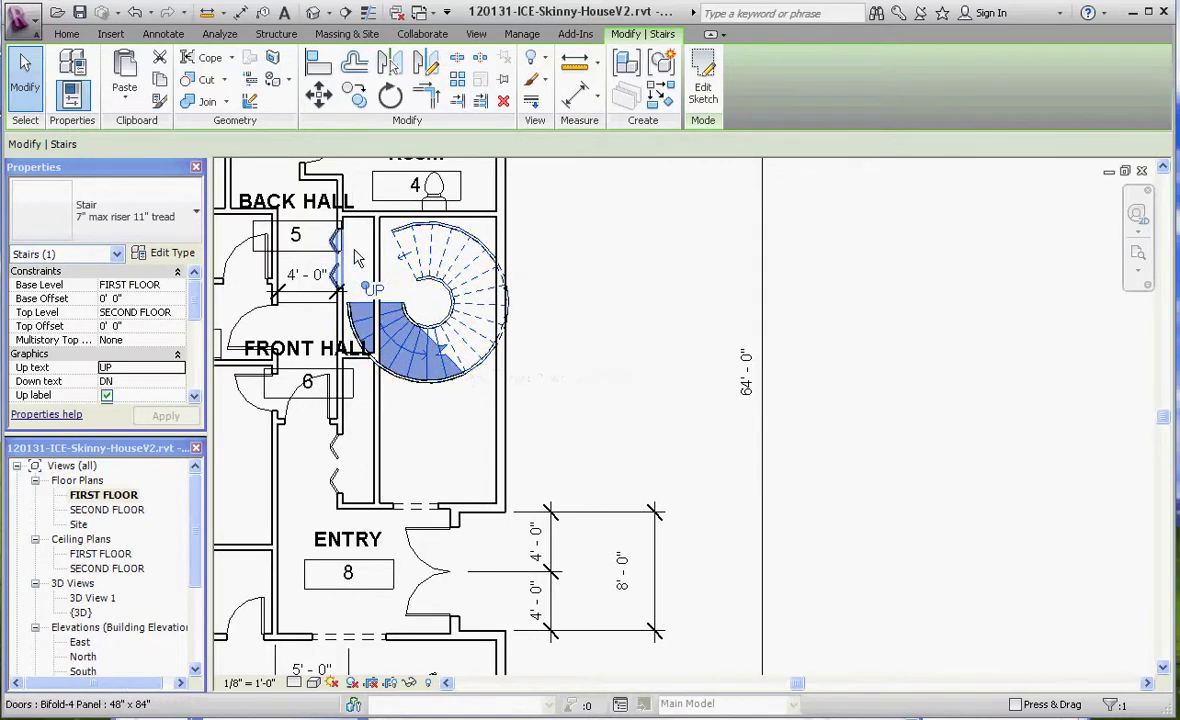
Step: Rotate the spiral stair 90° about its centre, then clear the selection
{"action": "left_click", "coordinate": [391, 97]}
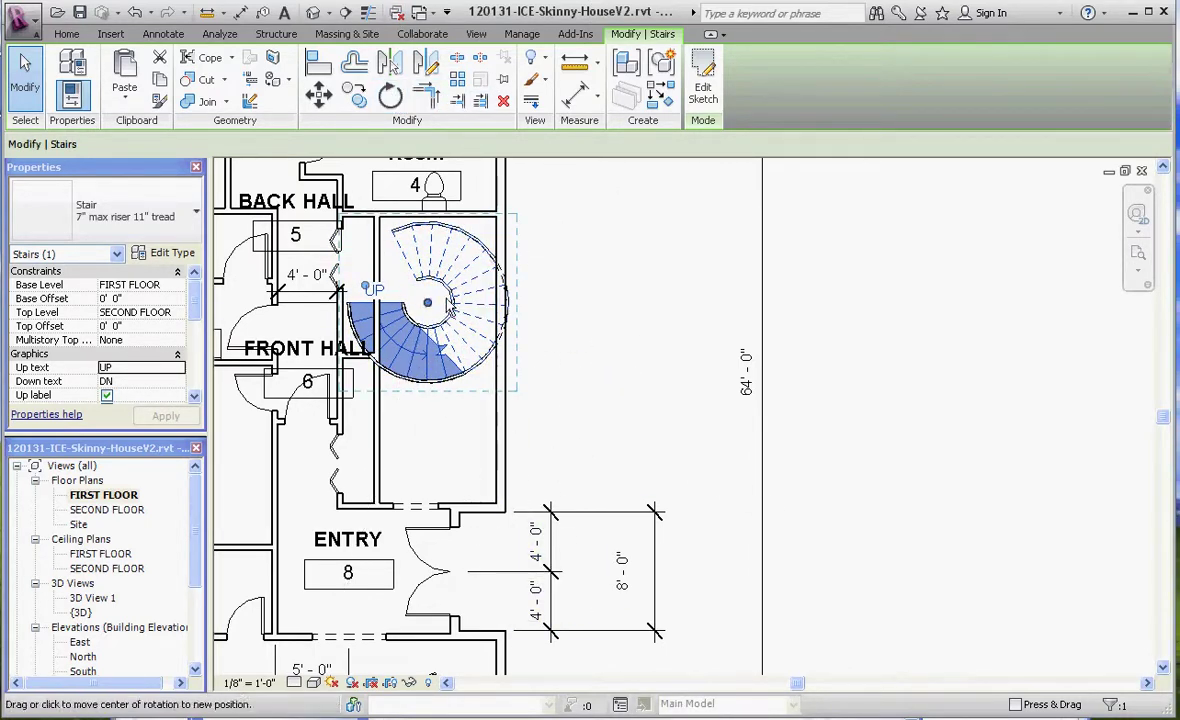
{"action": "left_click", "coordinate": [578, 303]}
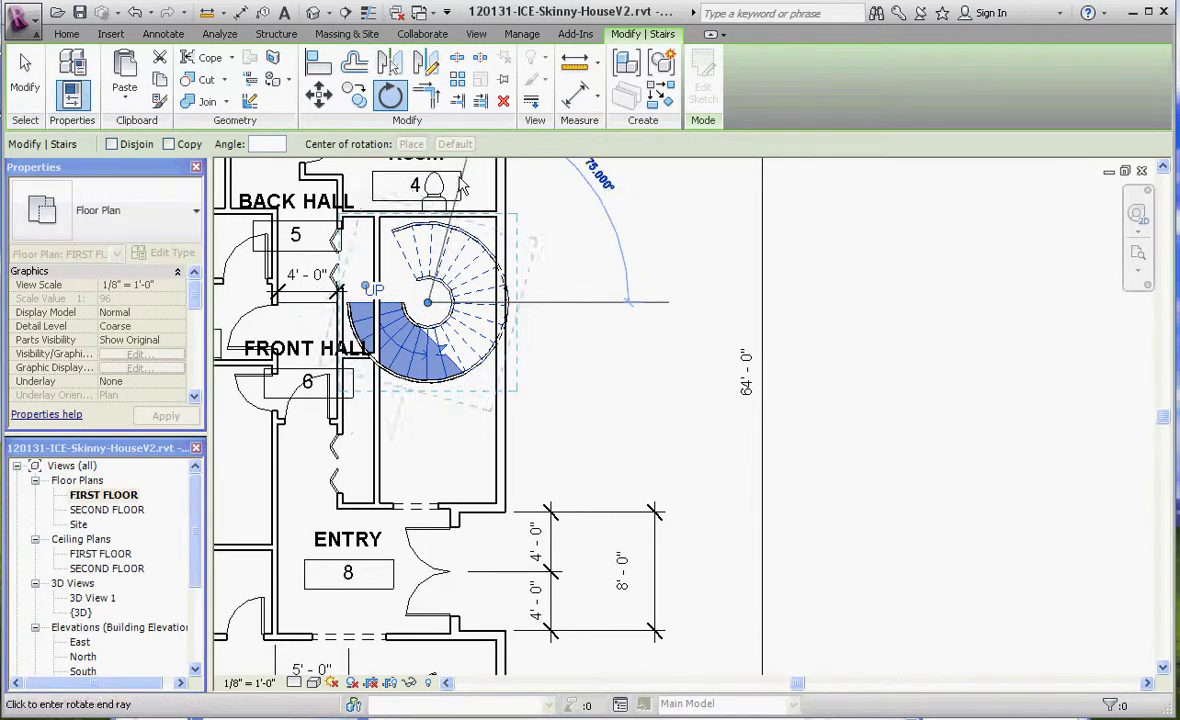
{"action": "left_click", "coordinate": [426, 183]}
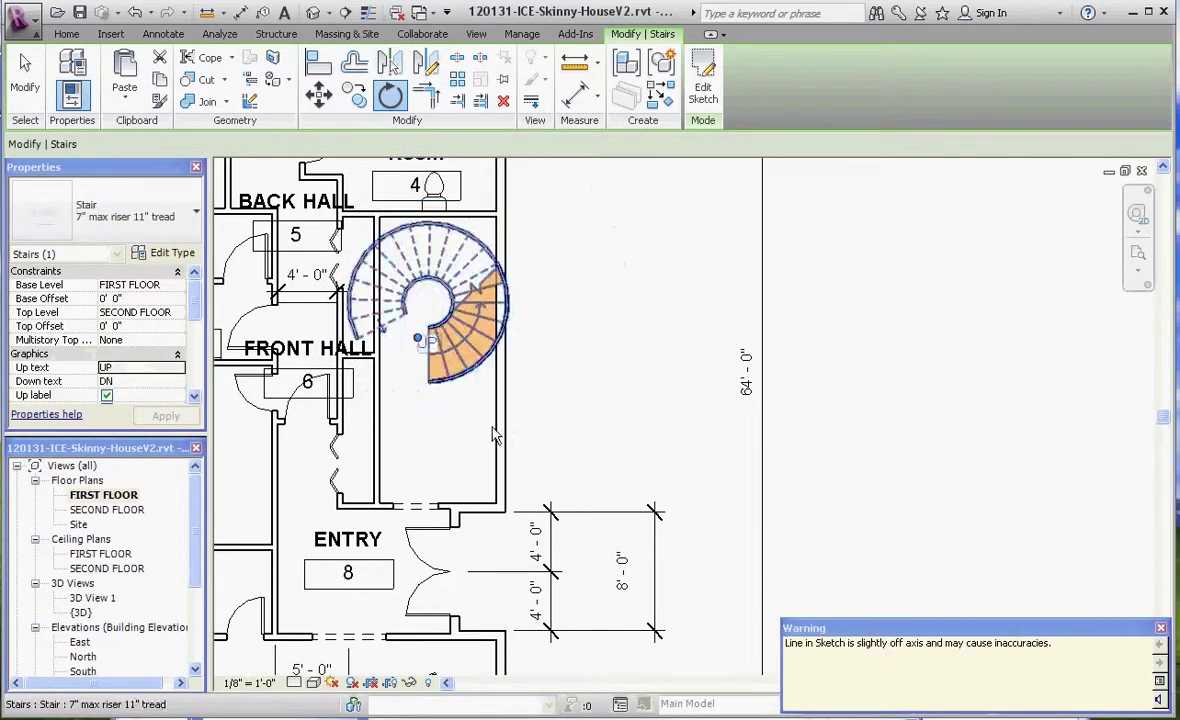
{"action": "left_click", "coordinate": [587, 390]}
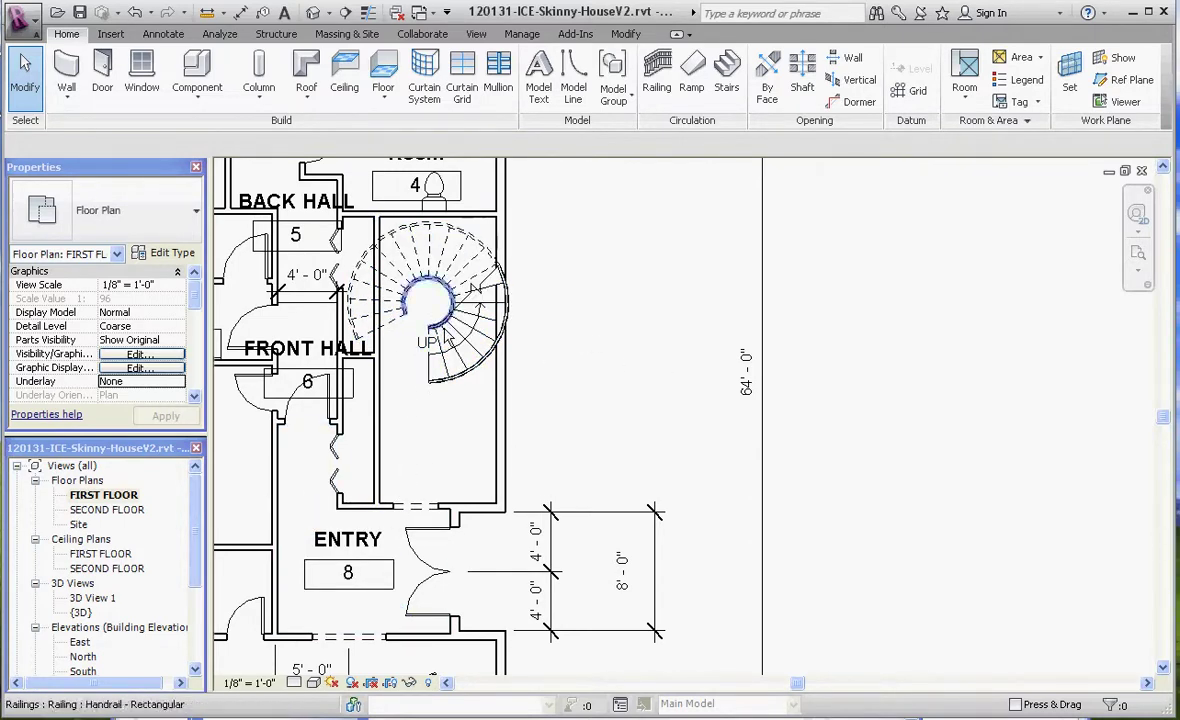
Step: Place a camera near the entry aimed at the spiral stair (3D View 2) and enlarge its crop frame
{"action": "scroll", "coordinate": [400, 345], "scroll_direction": "down", "scroll_amount": 3}
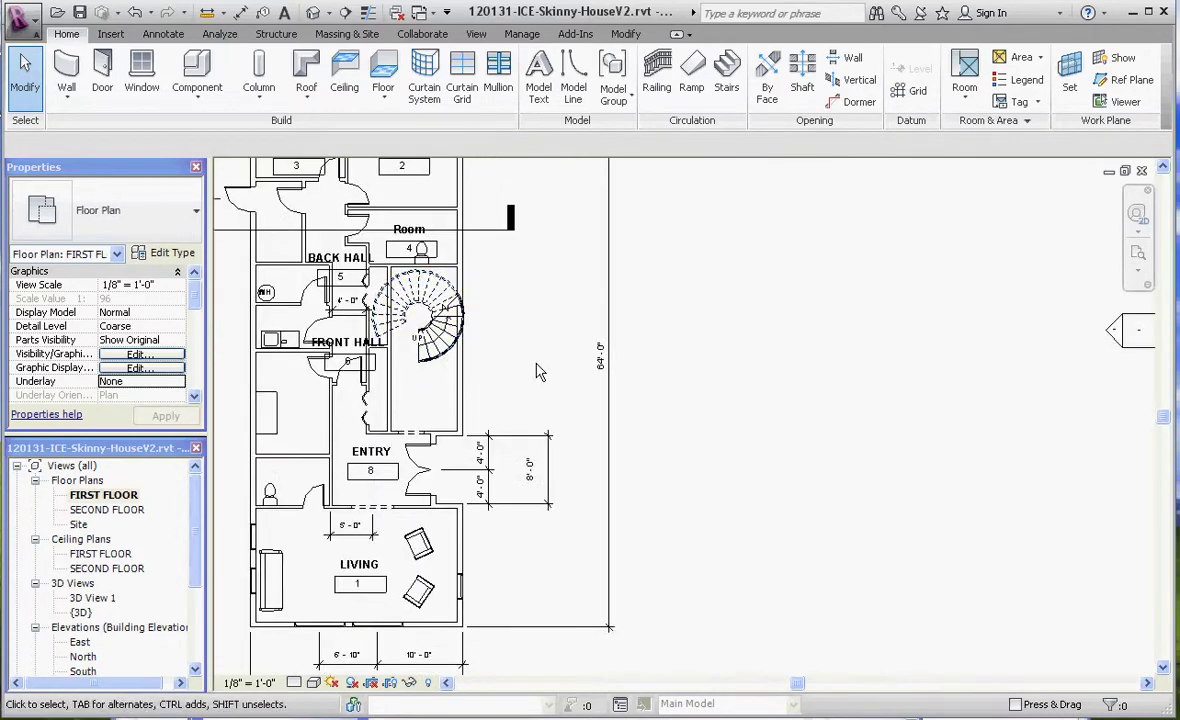
{"action": "left_click", "coordinate": [478, 35]}
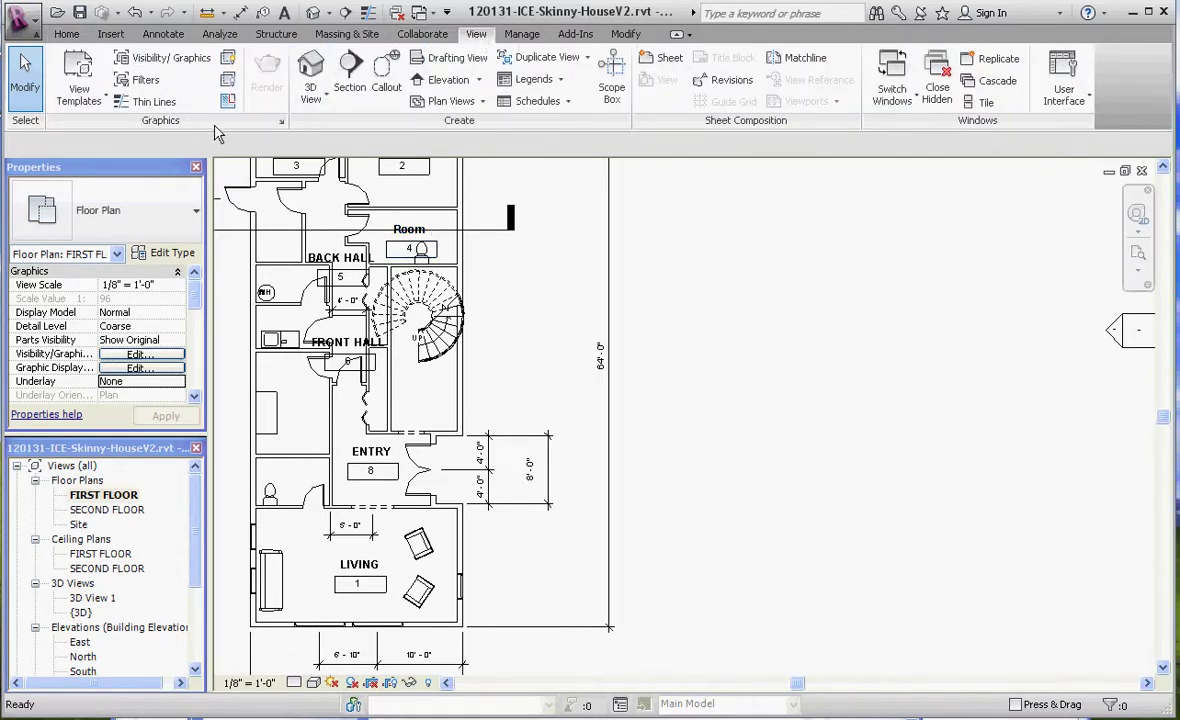
{"action": "left_click", "coordinate": [318, 98]}
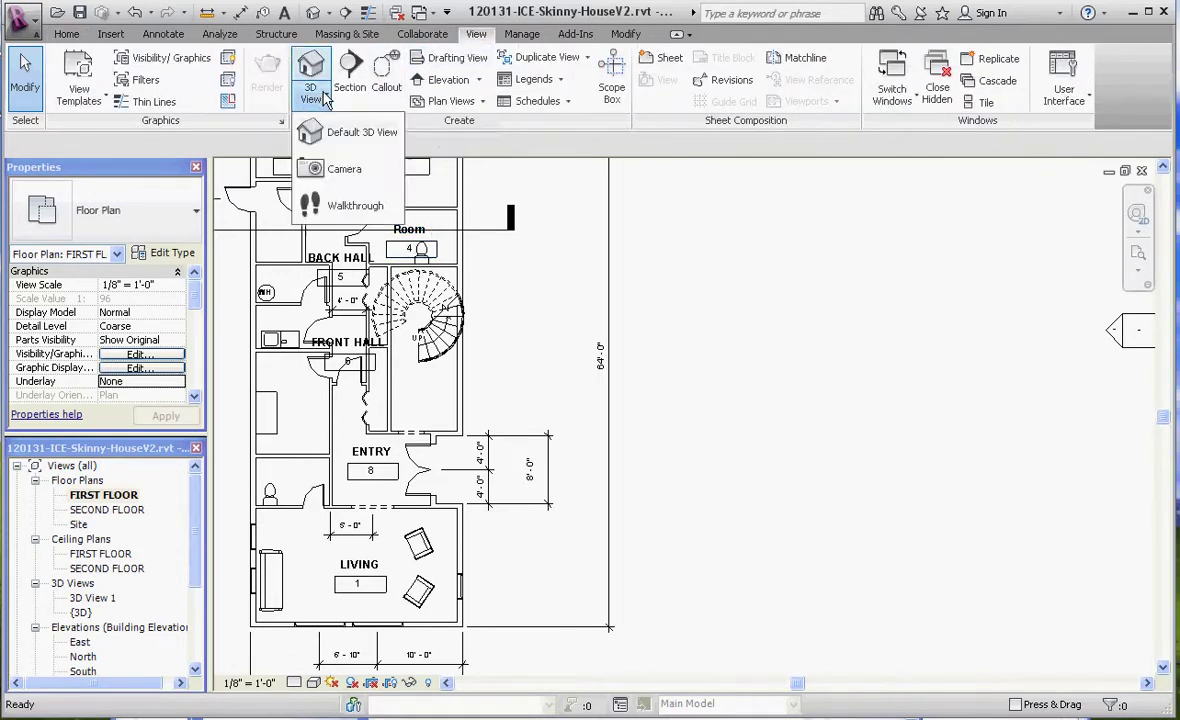
{"action": "left_click", "coordinate": [350, 178]}
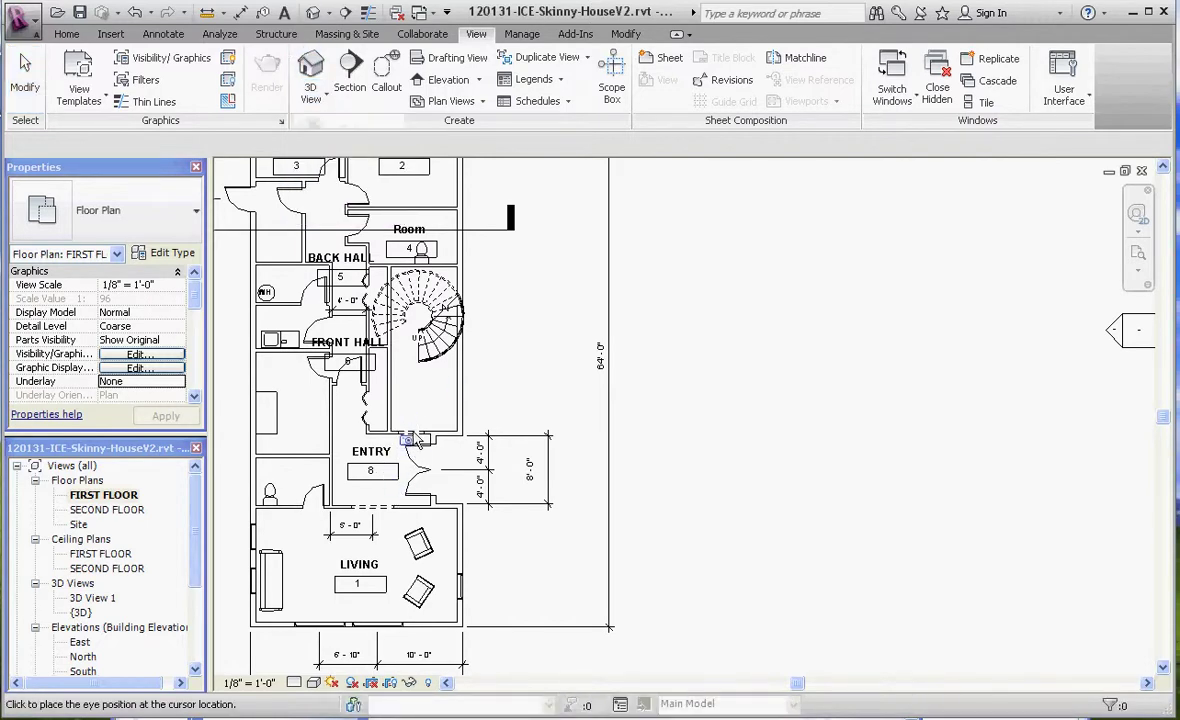
{"action": "left_click", "coordinate": [407, 413]}
{"action": "left_click", "coordinate": [450, 248]}
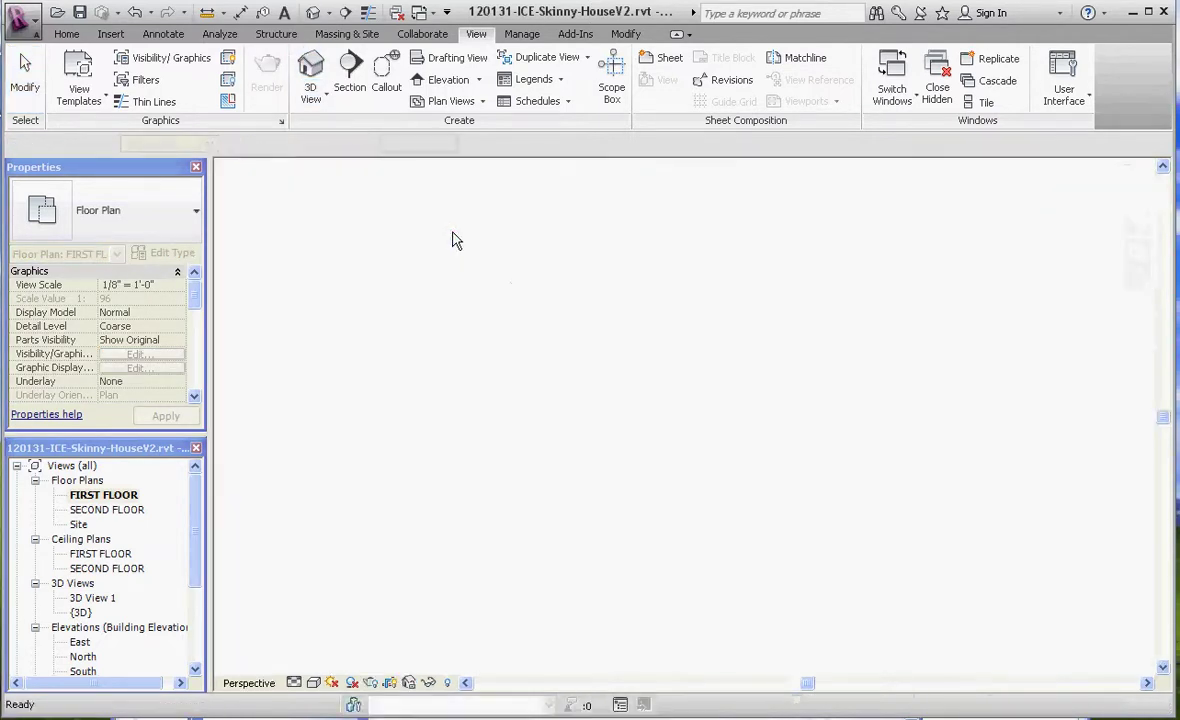
{"action": "scroll", "coordinate": [620, 285], "scroll_direction": "down", "scroll_amount": 5}
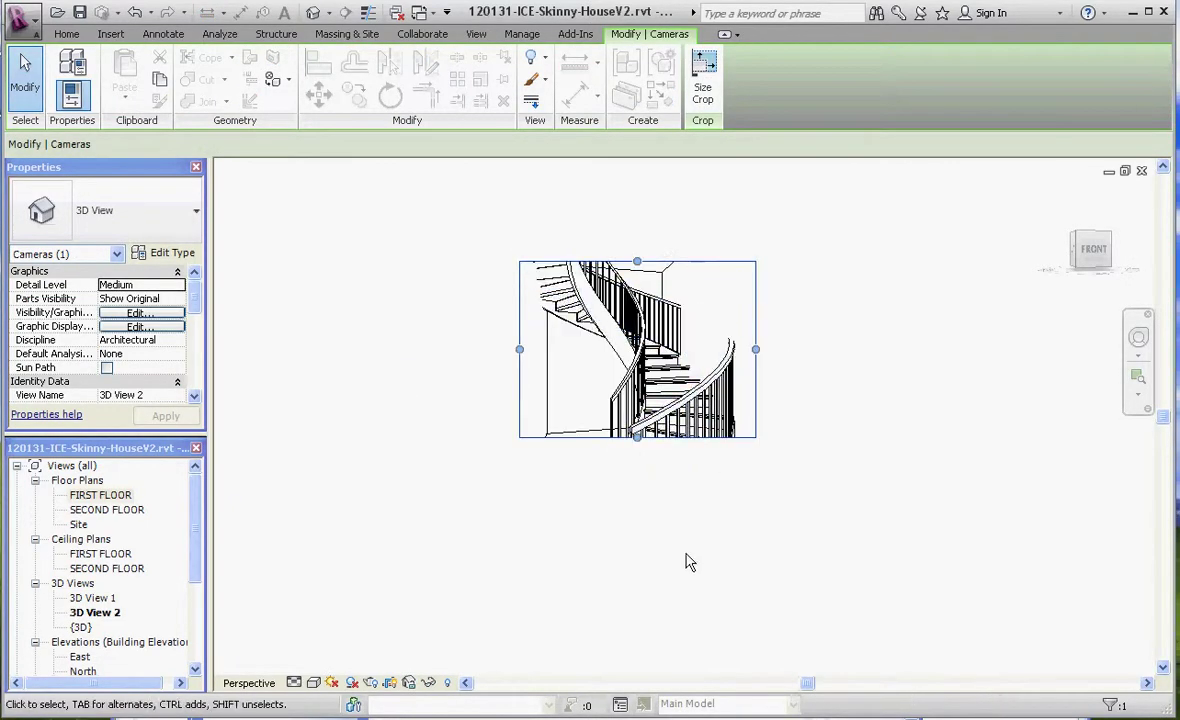
{"action": "left_click_drag", "start_coordinate": [637, 438], "coordinate": [637, 532]}
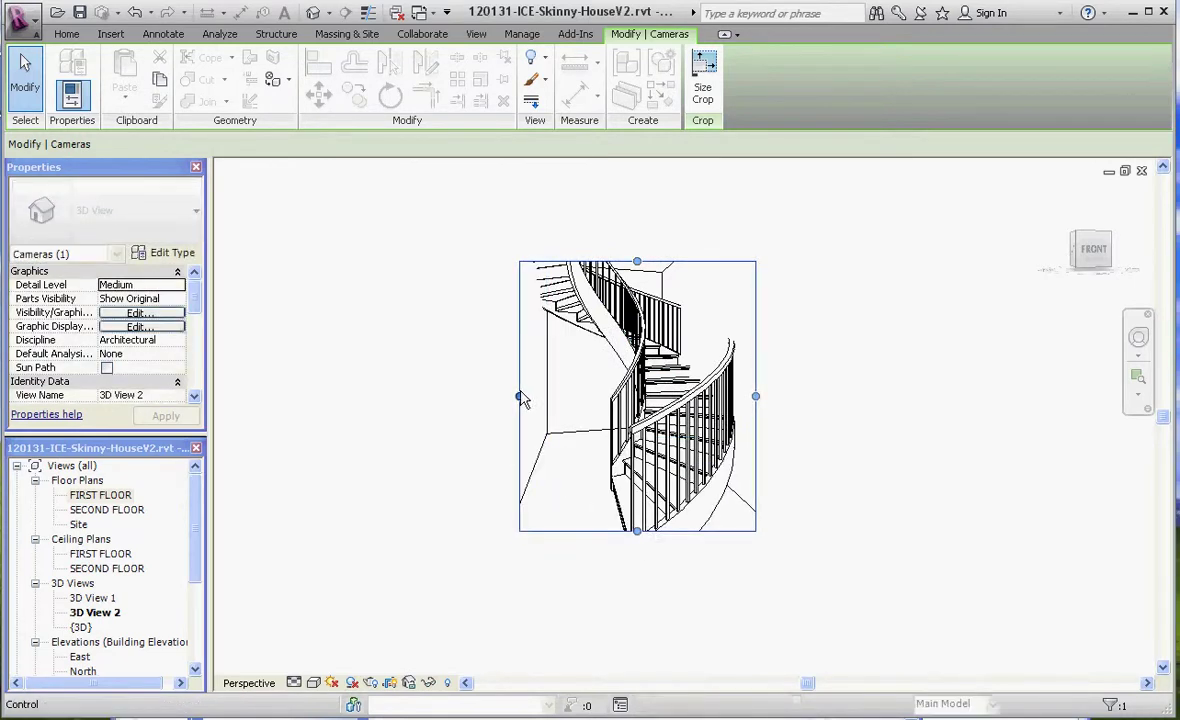